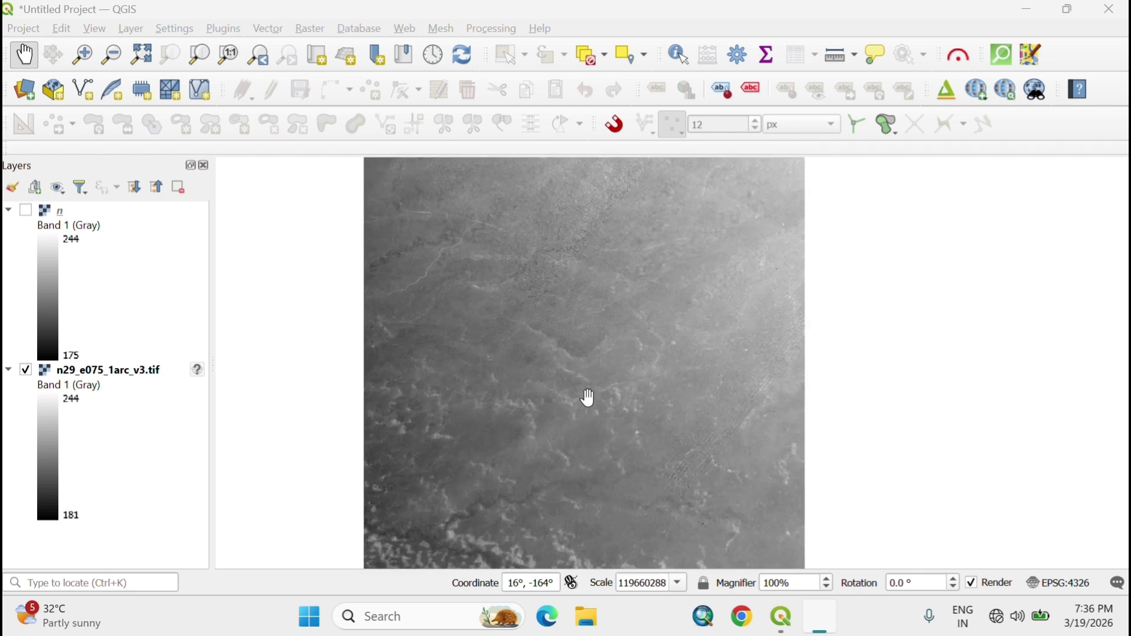
pyautogui.scroll(-2, 588, 398)
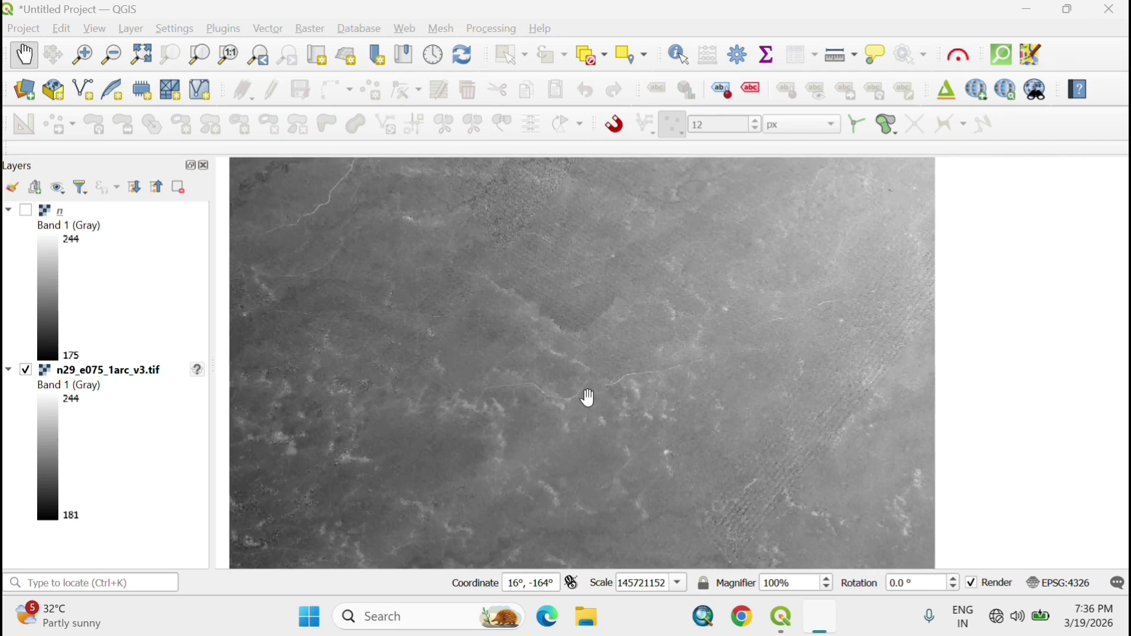
pyautogui.scroll(-2, 587, 398)
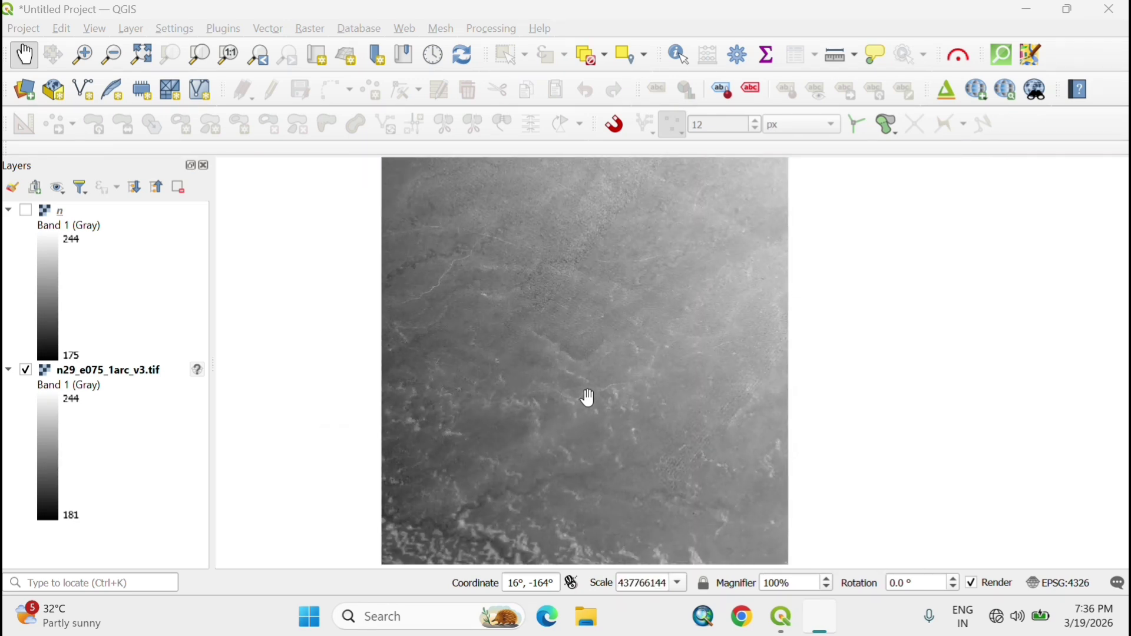
pyautogui.scroll(2, 587, 398)
pyautogui.scroll(-2, 588, 398)
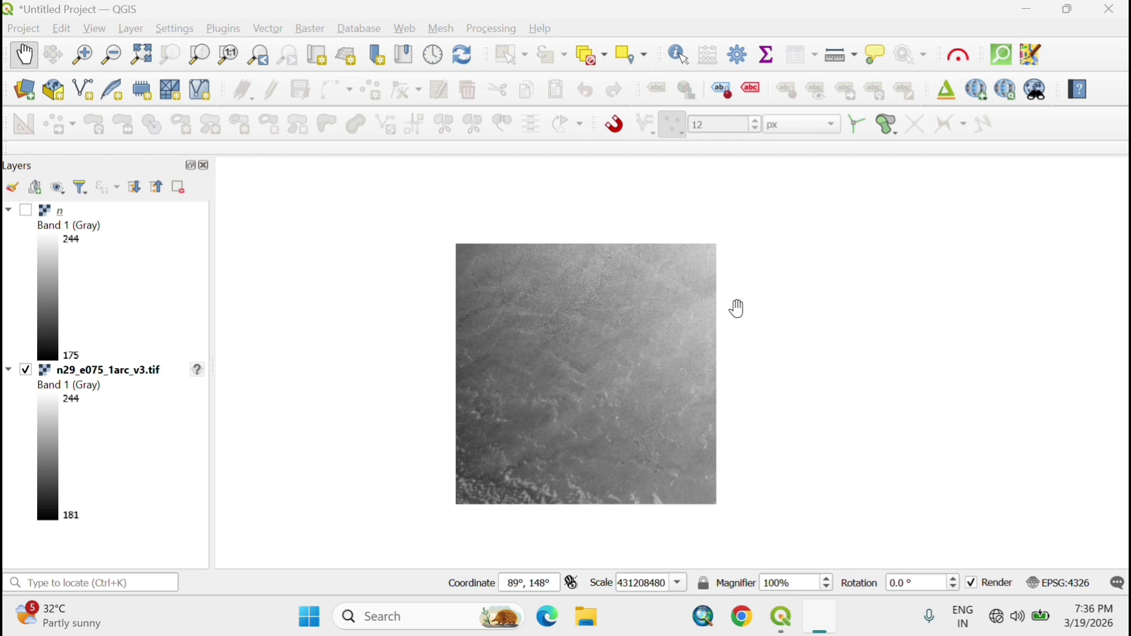
pyautogui.scroll(1, 543, 446)
pyautogui.scroll(-2, 544, 445)
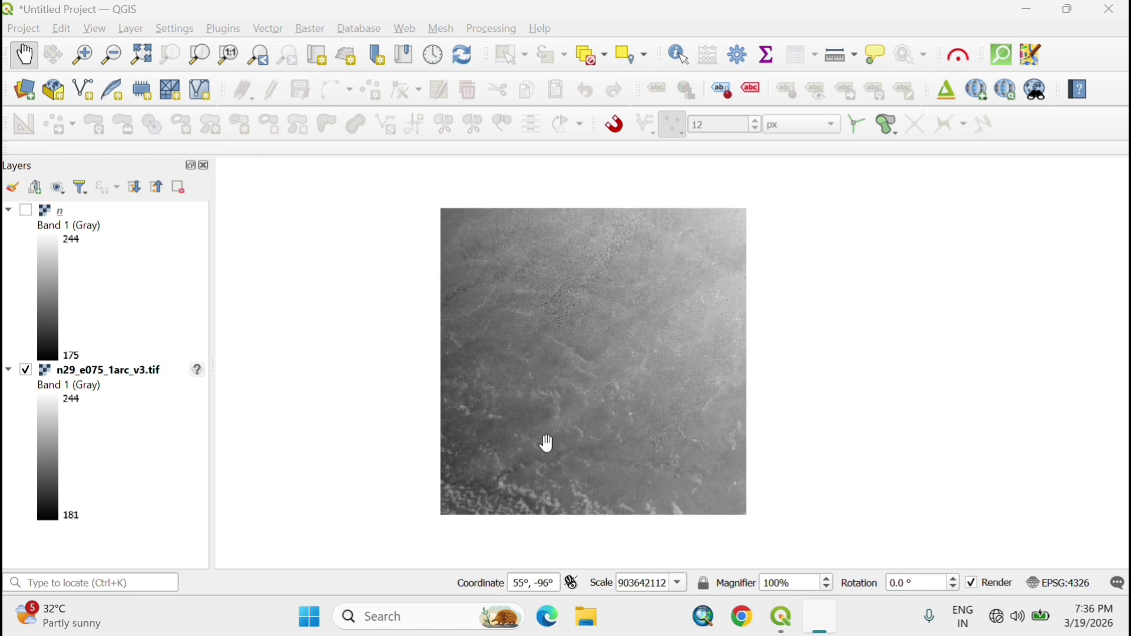
# Check the assigned coordinate reference system in the source properties of the n29_e075_1arc_v3.tif layer.
pyautogui.rightClick(109, 370)
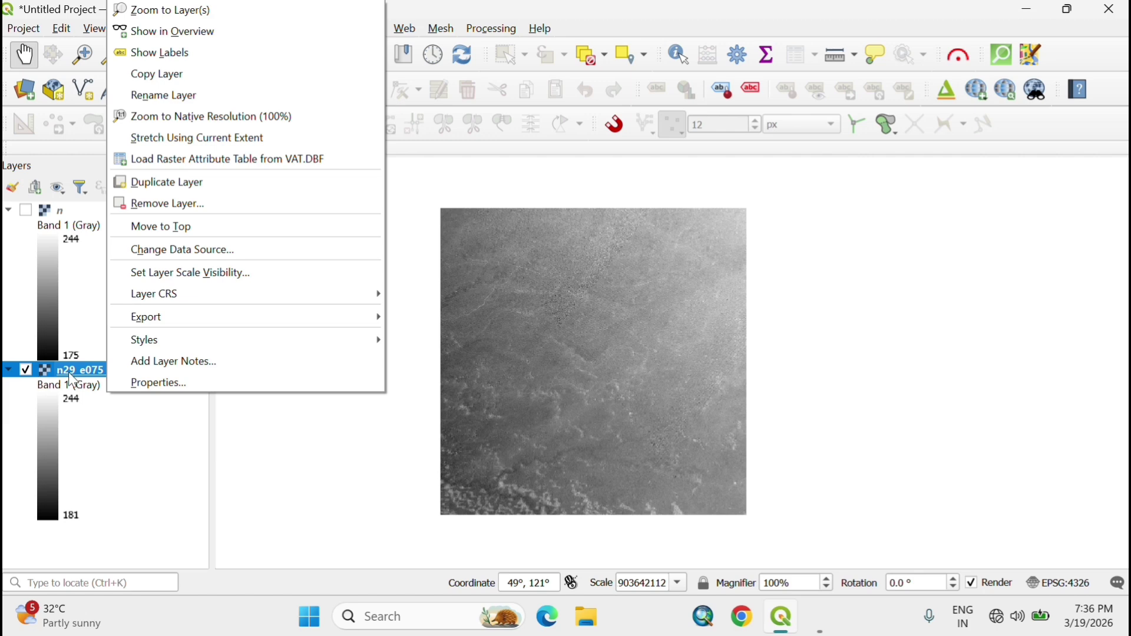
pyautogui.click(160, 394)
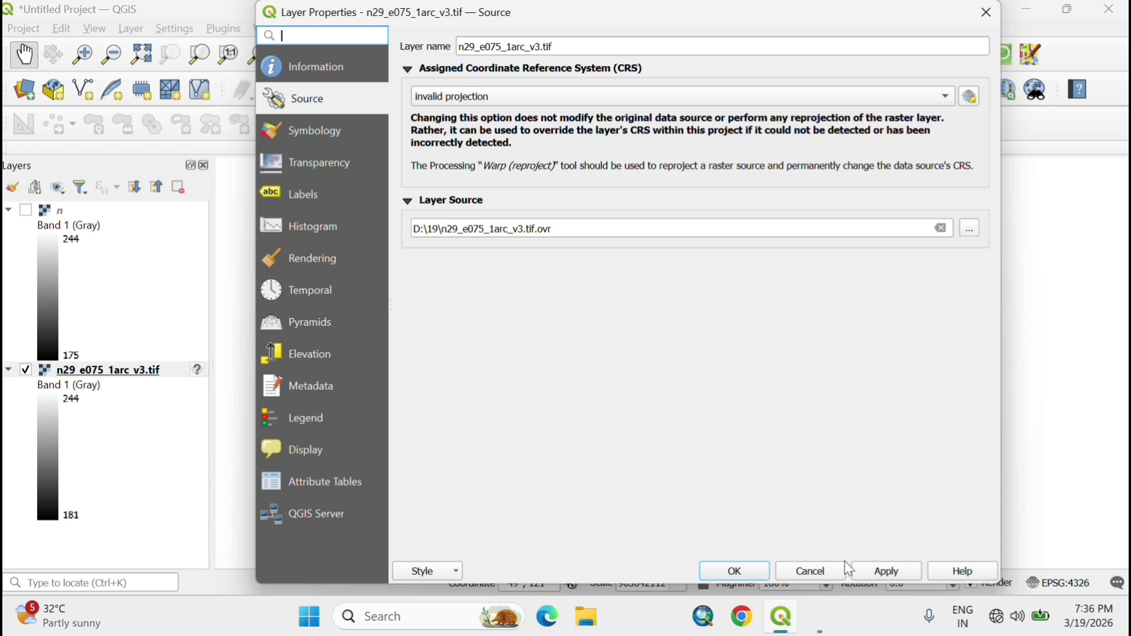
pyautogui.click(732, 575)
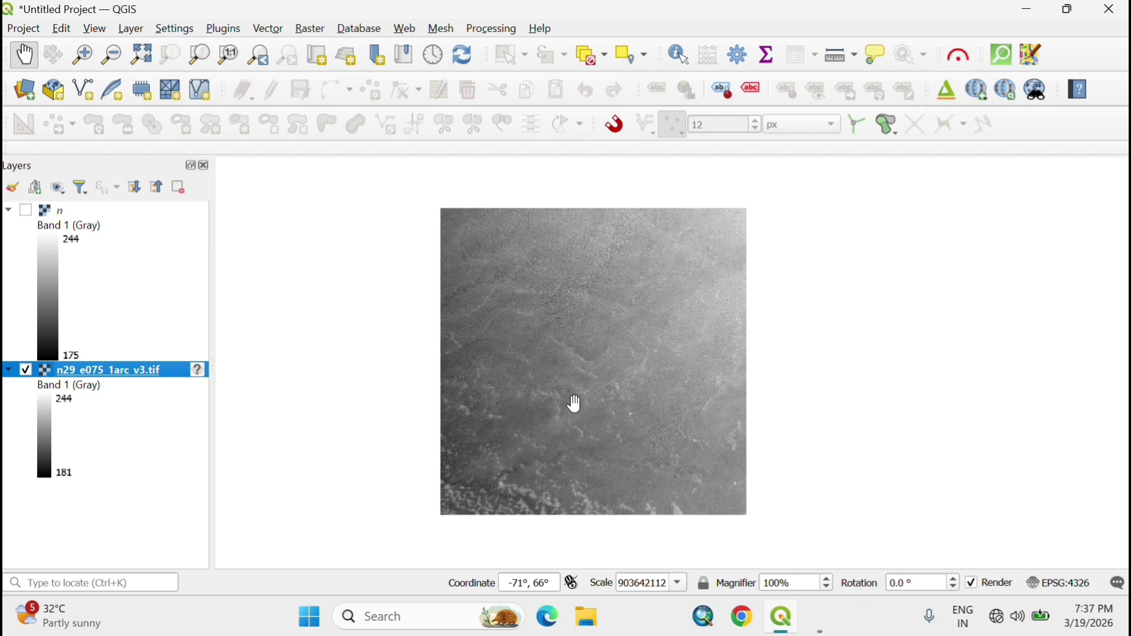
pyautogui.rightClick(165, 380)
pyautogui.click(182, 381)
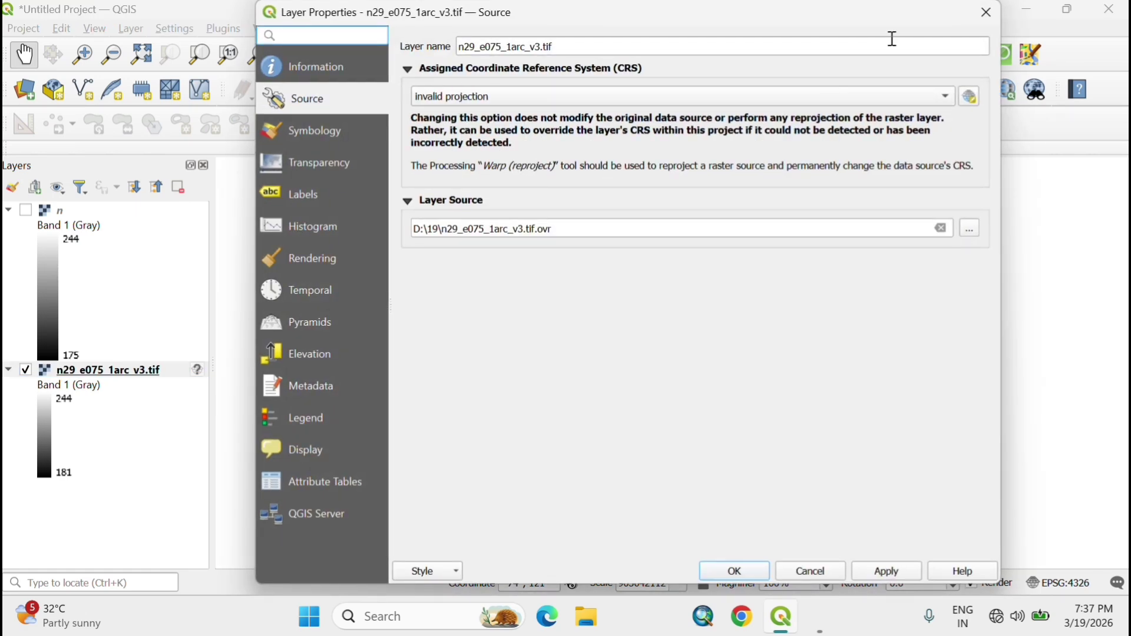
pyautogui.click(985, 15)
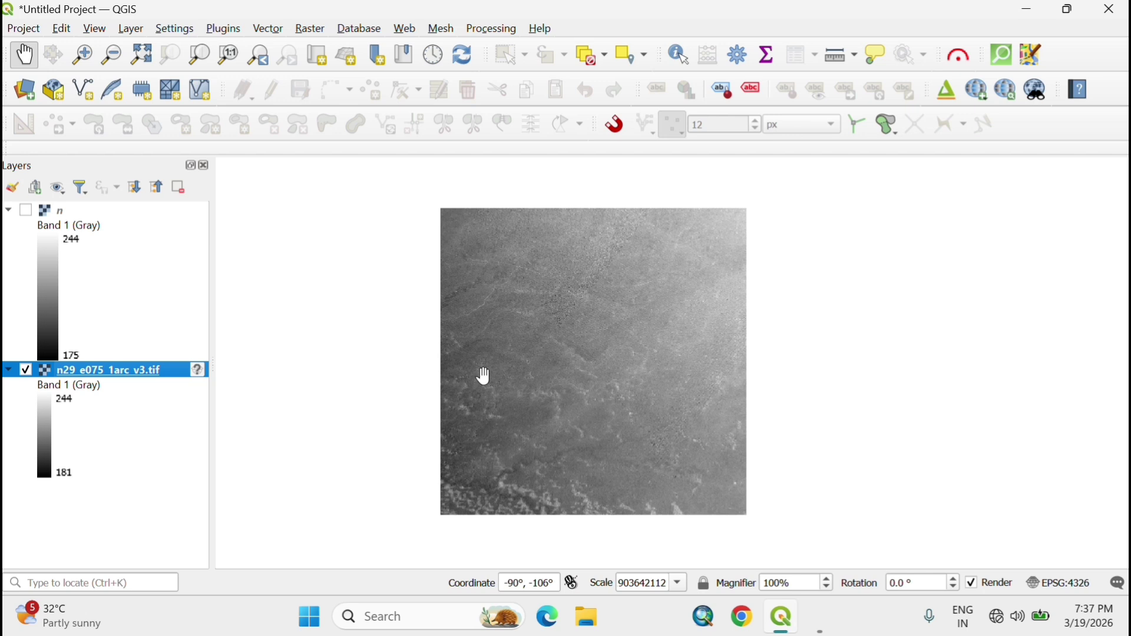
# Show layer n instead of n29_e075_1arc_v3.tif, zoom to its extent and check its assigned CRS in the layer properties.
pyautogui.scroll(1, 483, 376)
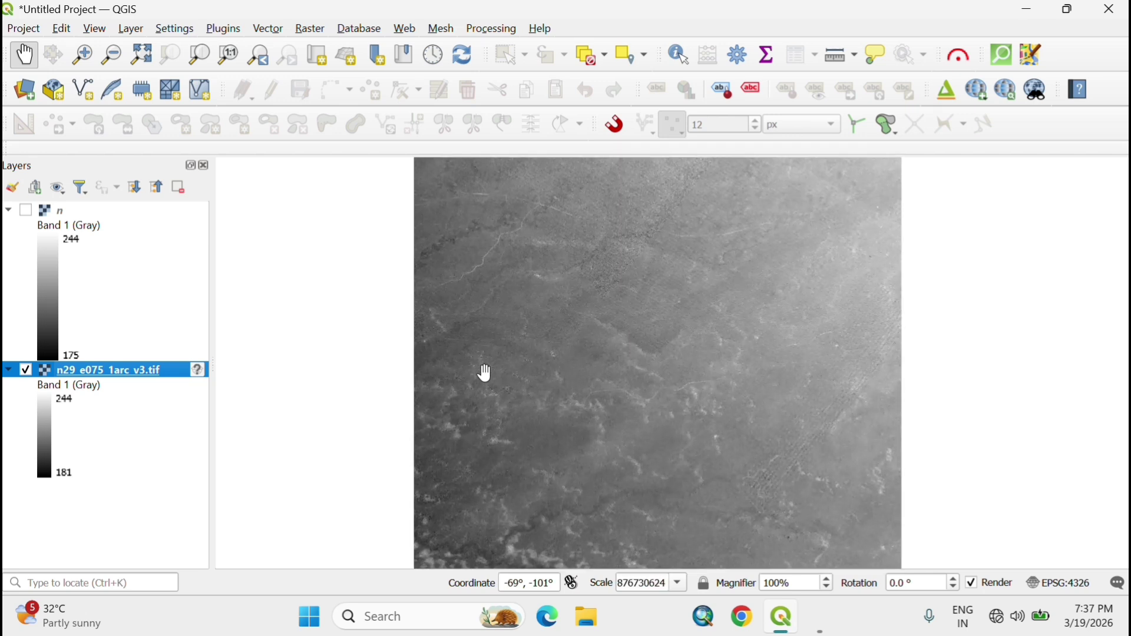
pyautogui.click(25, 370)
pyautogui.click(26, 211)
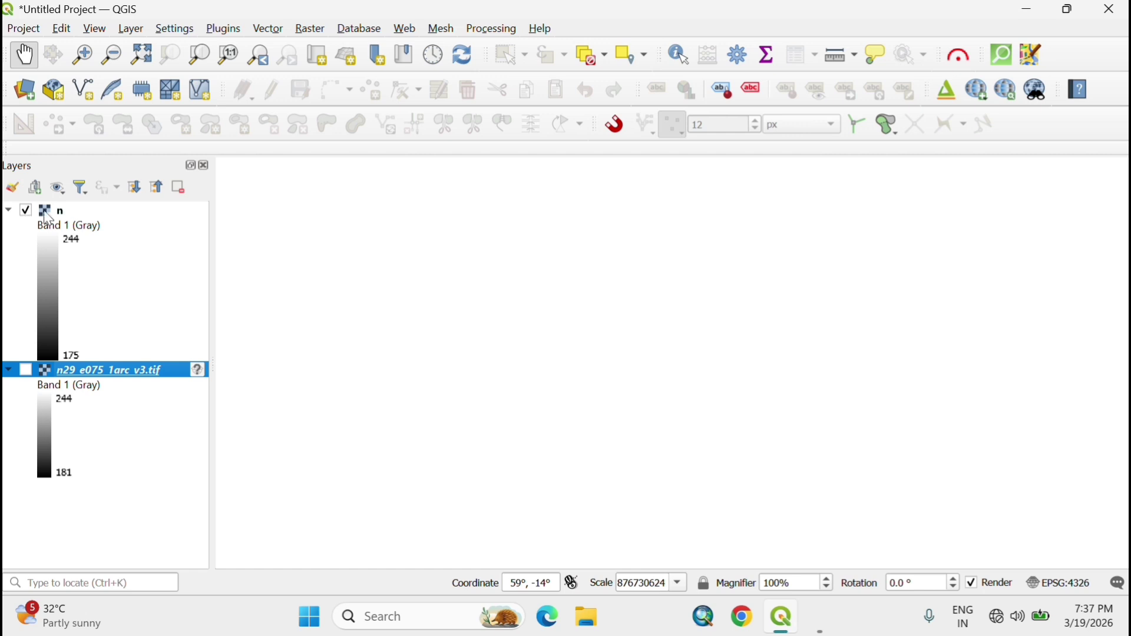
pyautogui.rightClick(71, 210)
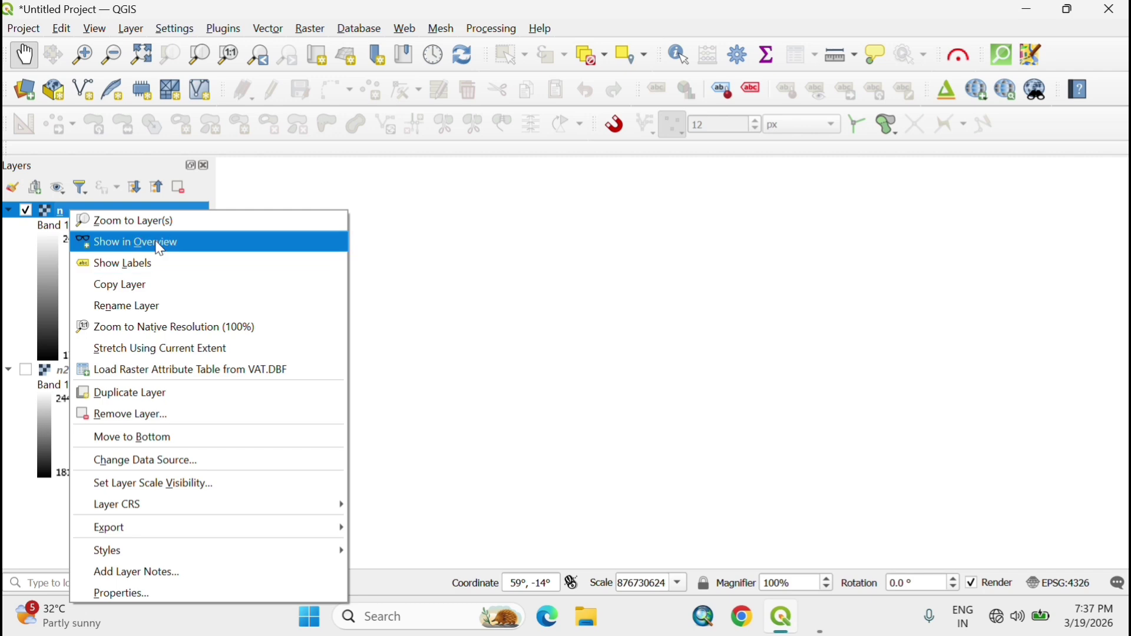
pyautogui.click(155, 220)
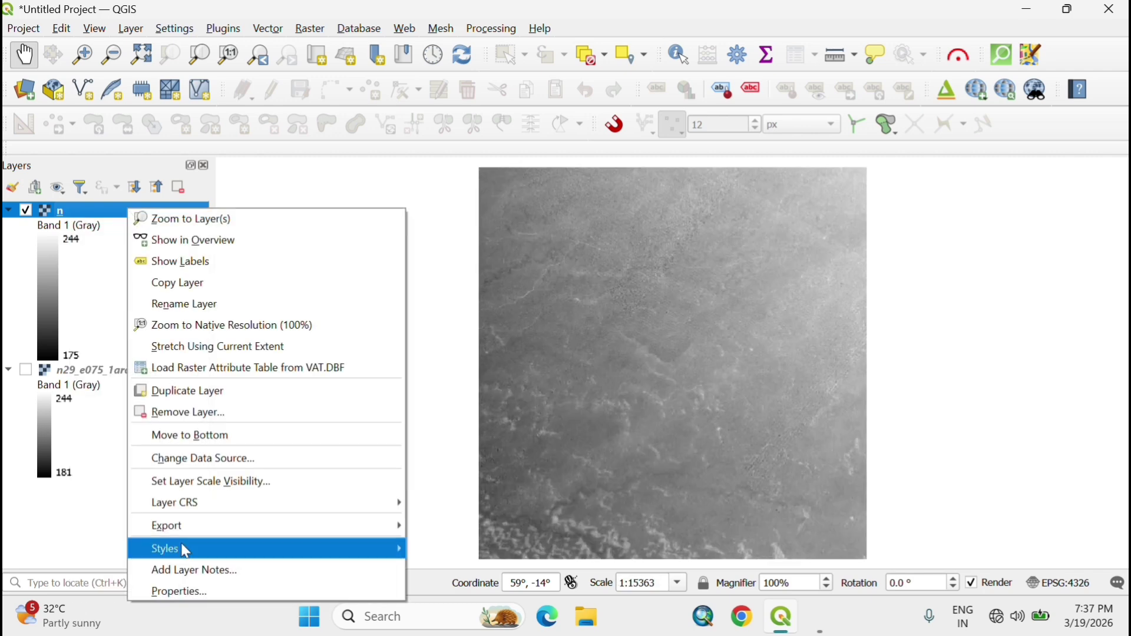
pyautogui.click(176, 591)
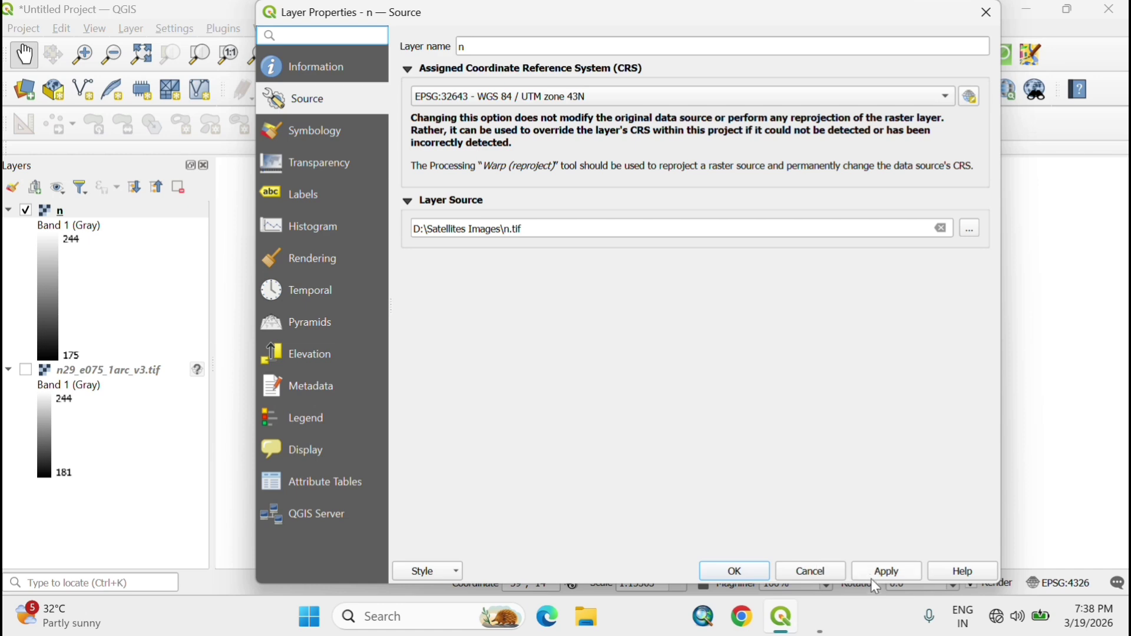
pyautogui.click(809, 574)
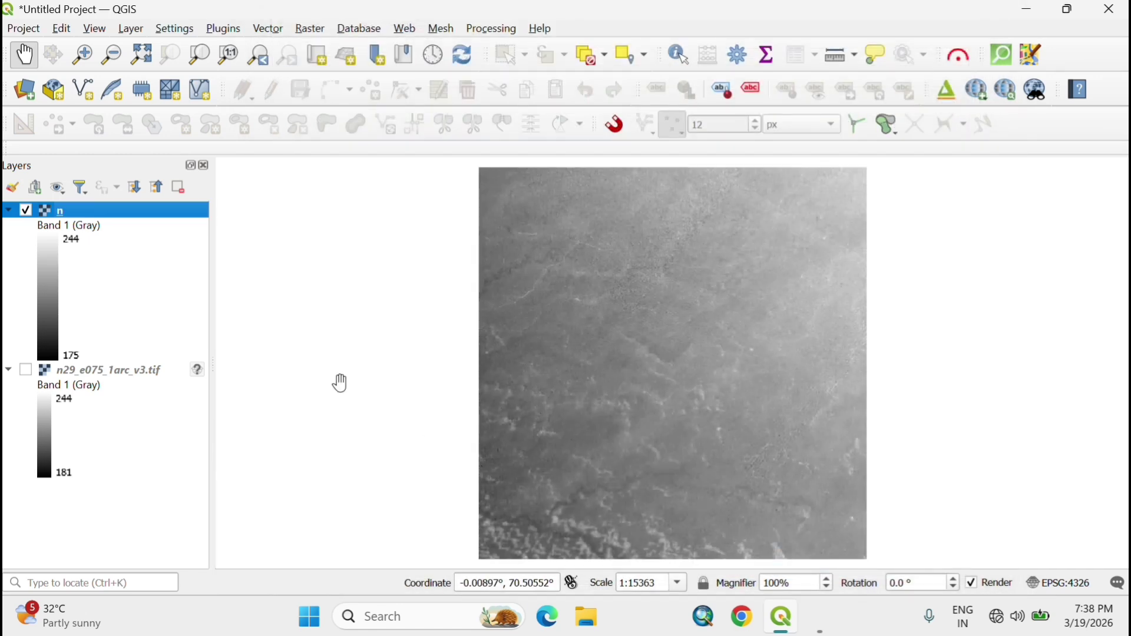
# Remove layer n from the project and show n29_e075_1arc_v3.tif at its full extent.
pyautogui.click(179, 186)
pyautogui.click(539, 331)
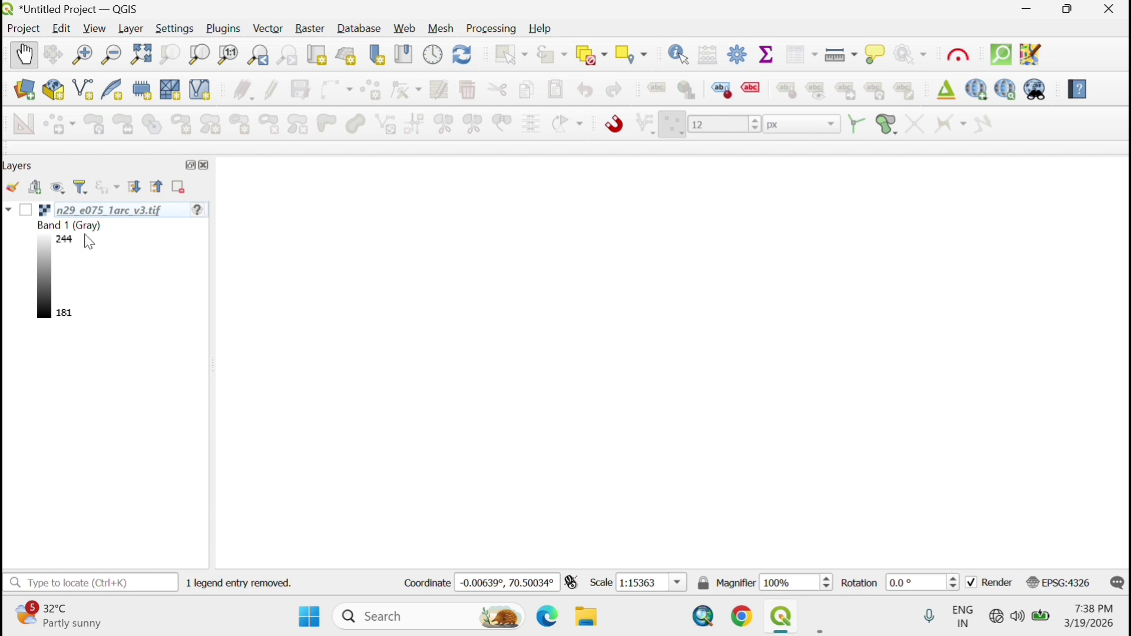
pyautogui.click(26, 210)
pyautogui.rightClick(157, 212)
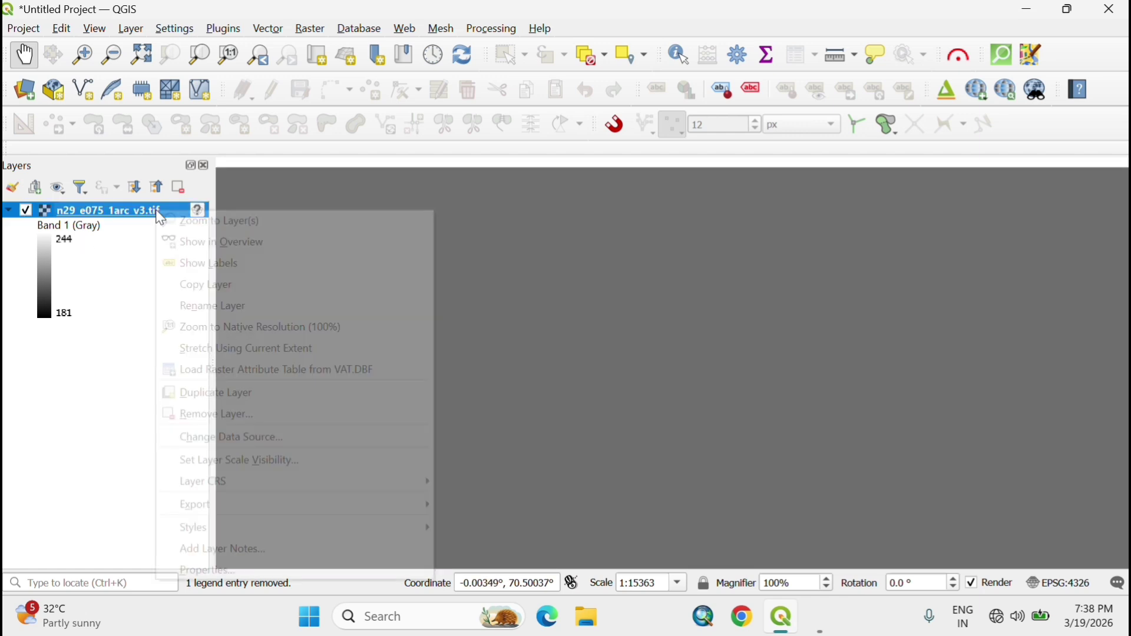
pyautogui.click(204, 221)
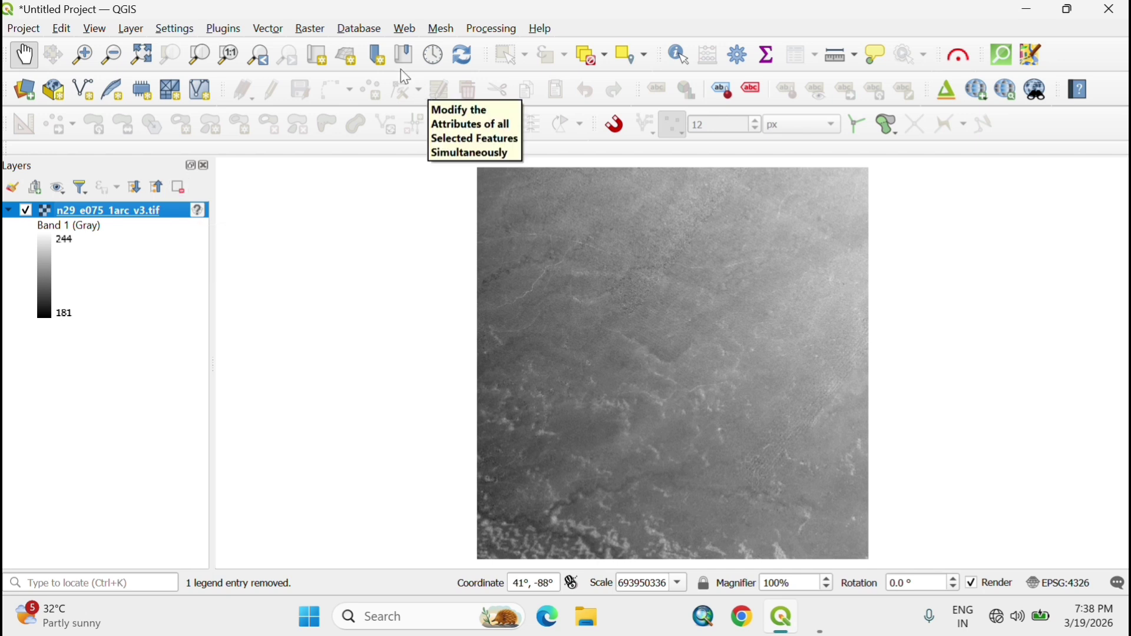
# Try to reproject n29_e075_1arc_v3.tif with Warp, using the predefined target CRS EPSG:32643 - WGS 84 / UTM zone 43N.
pyautogui.click(302, 31)
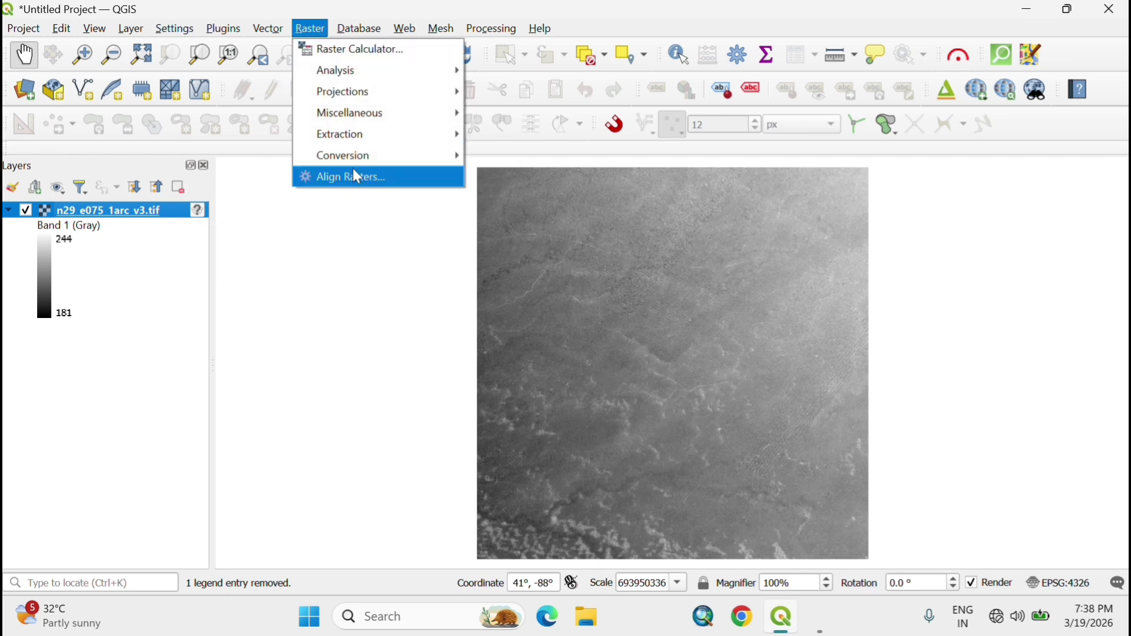
pyautogui.moveTo(353, 156)
pyautogui.moveTo(346, 93)
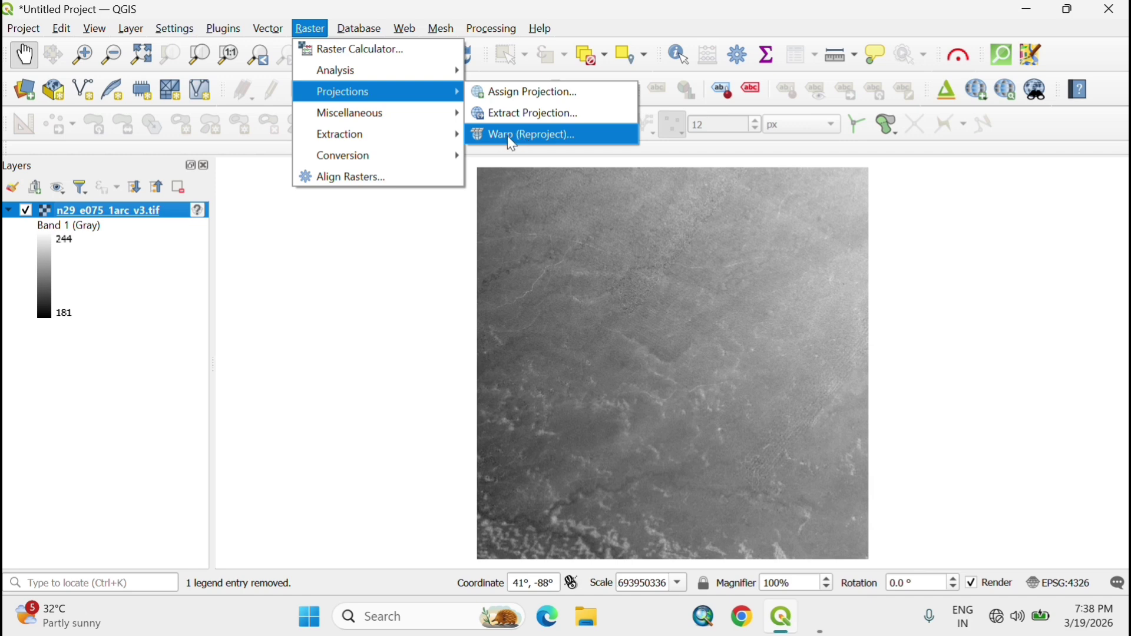
pyautogui.click(526, 135)
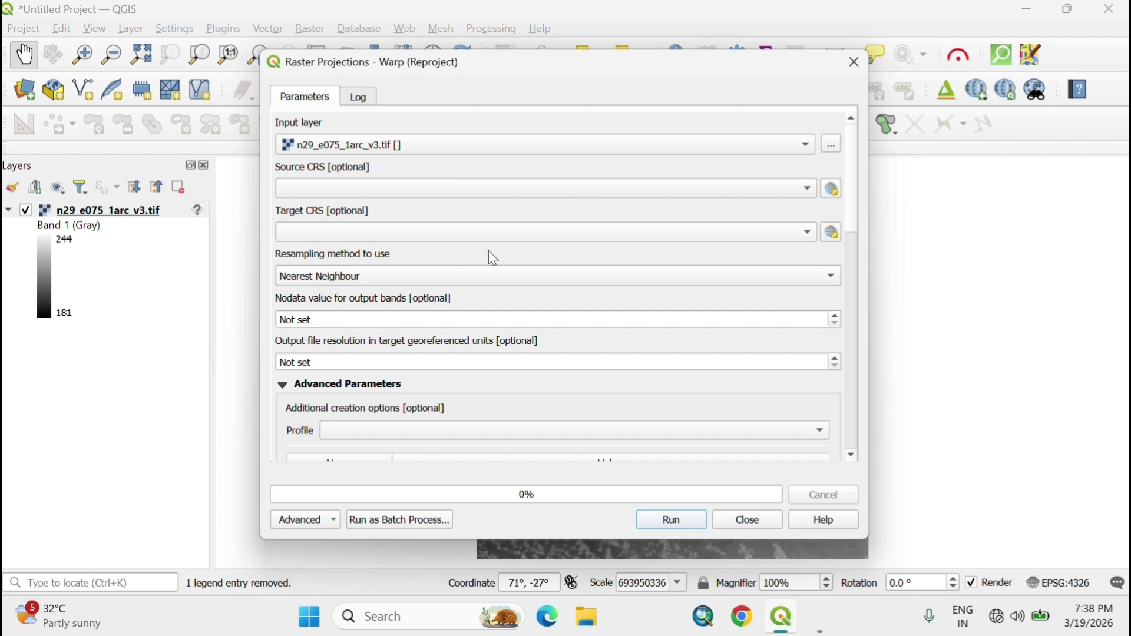
pyautogui.click(830, 236)
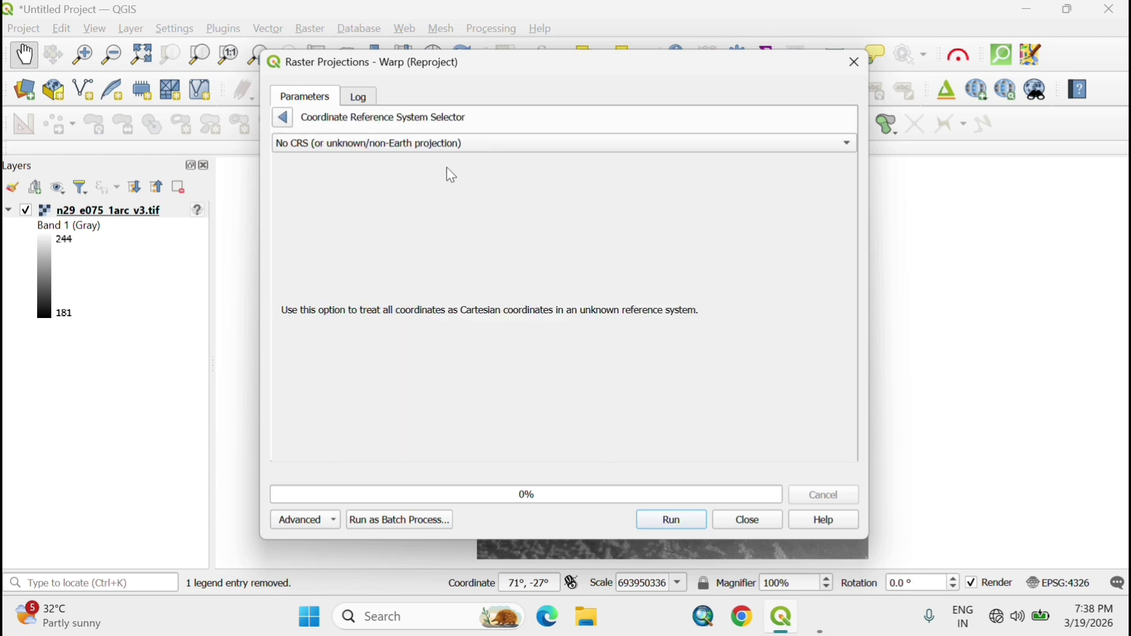
pyautogui.click(330, 143)
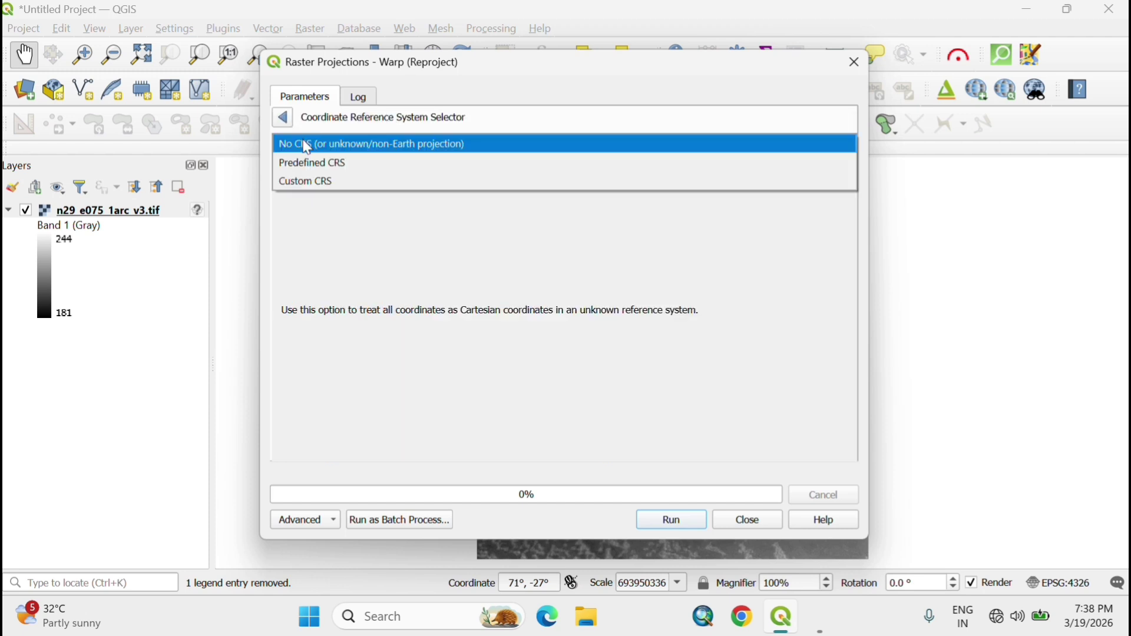
pyautogui.click(300, 178)
pyautogui.click(321, 143)
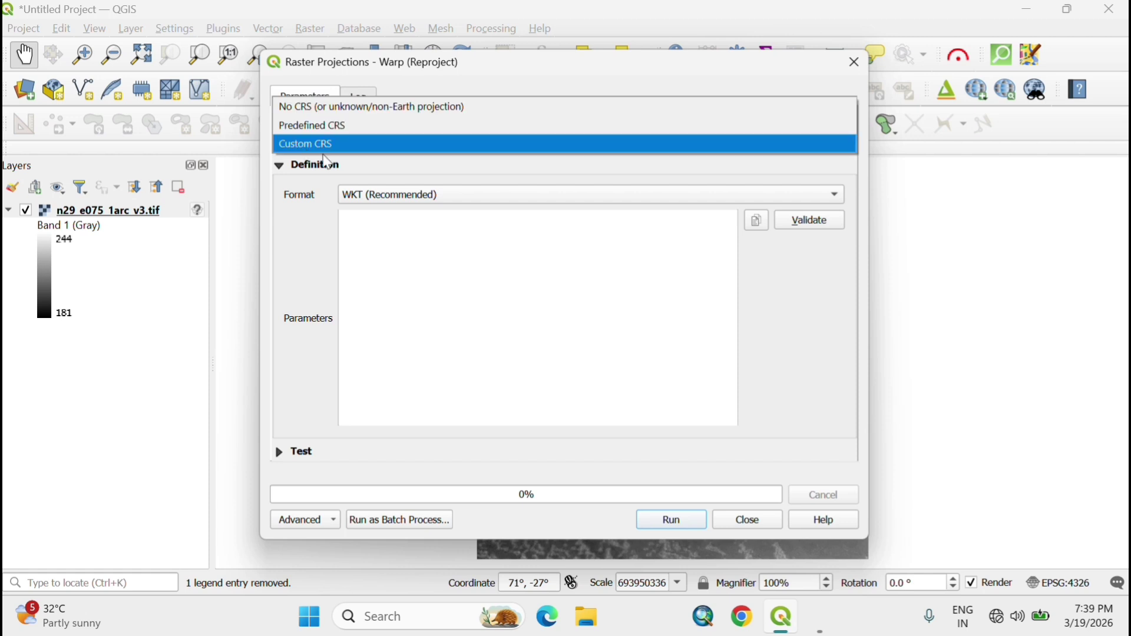
pyautogui.click(319, 125)
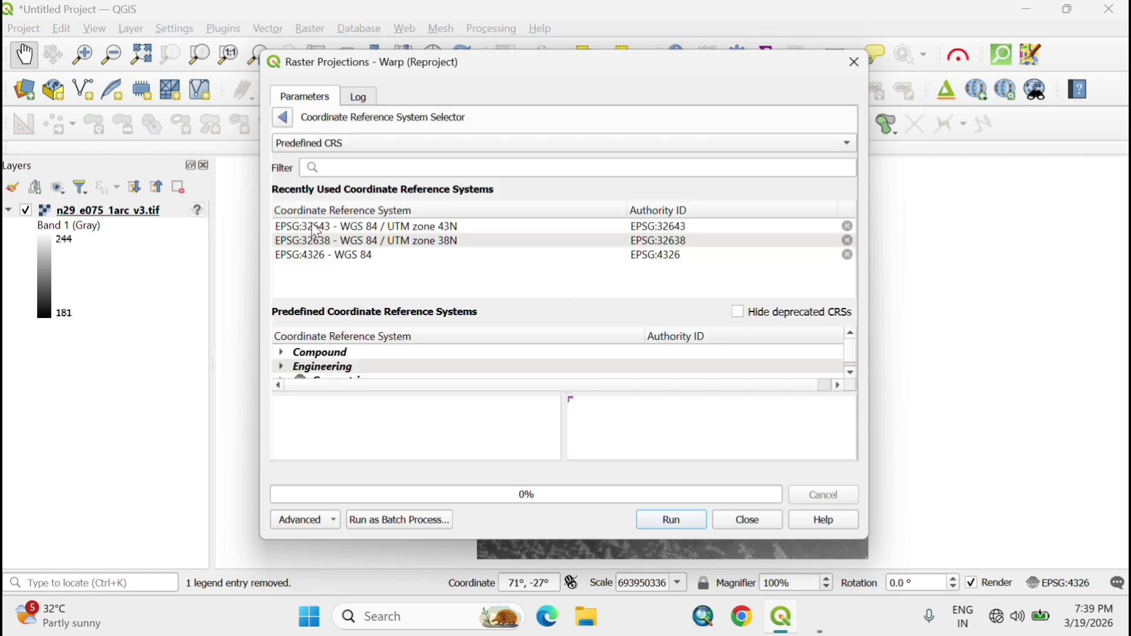
pyautogui.click(328, 167)
pyautogui.write('43n')
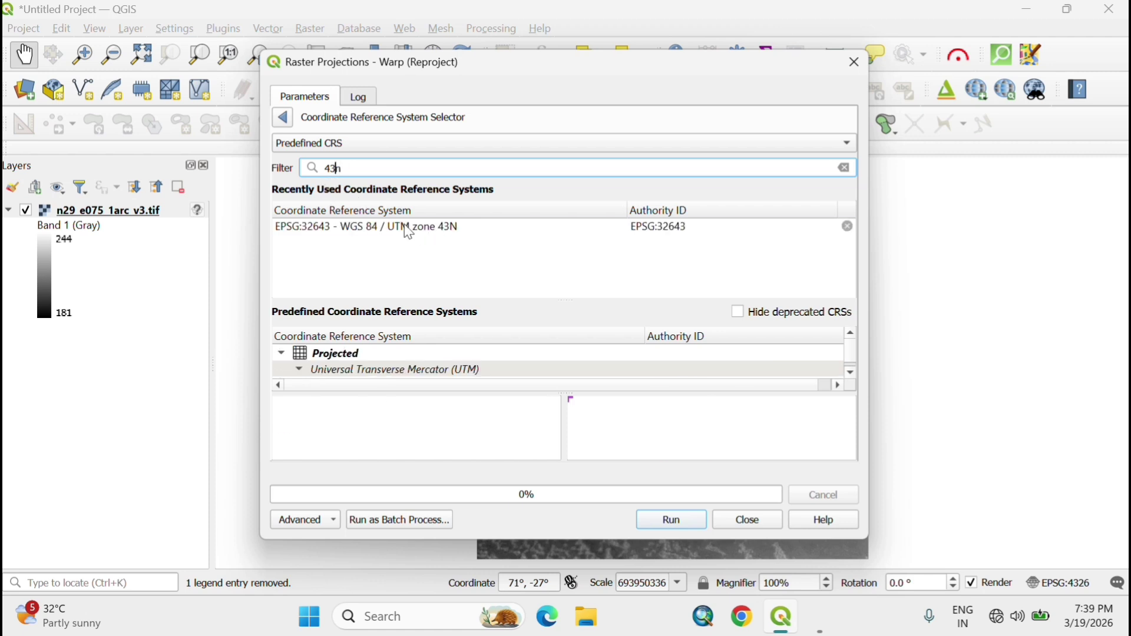
pyautogui.click(407, 228)
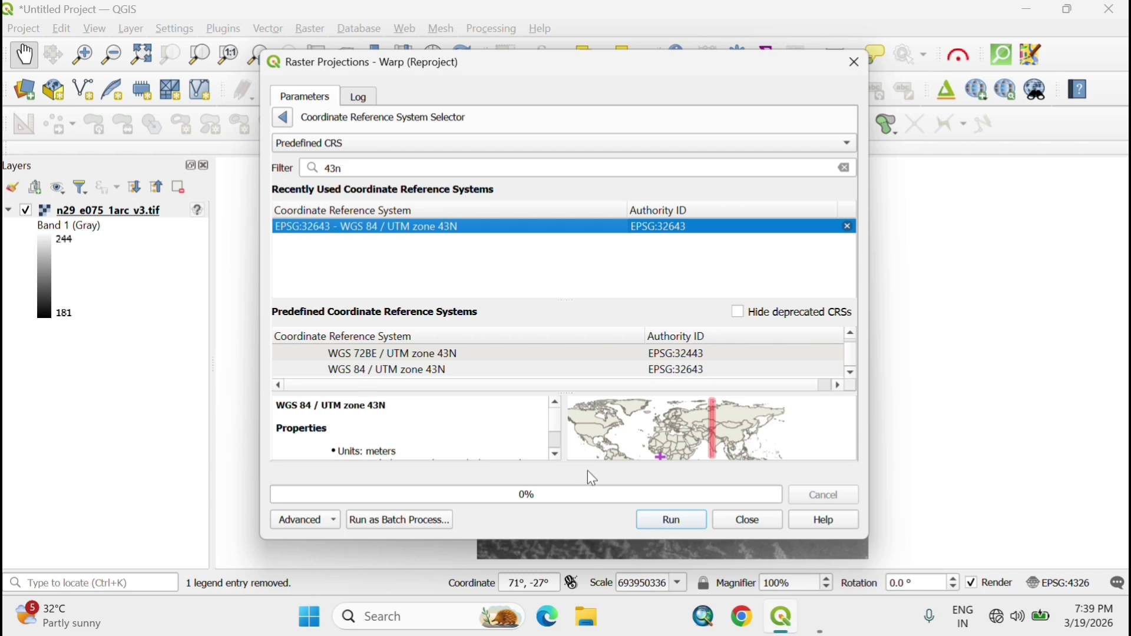
pyautogui.click(683, 521)
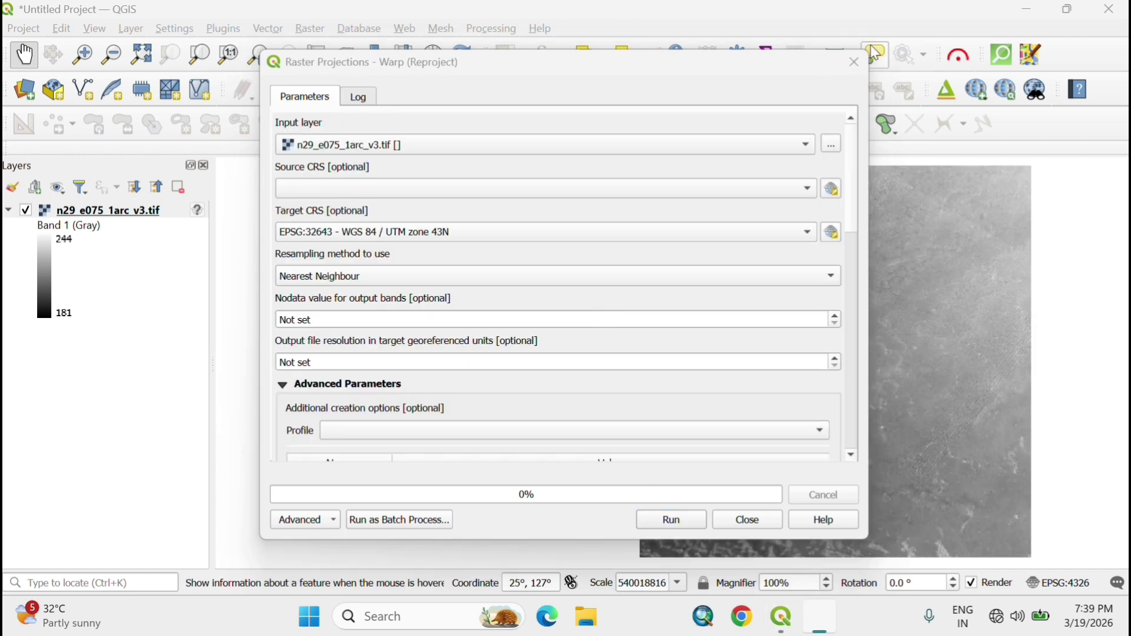
pyautogui.click(854, 62)
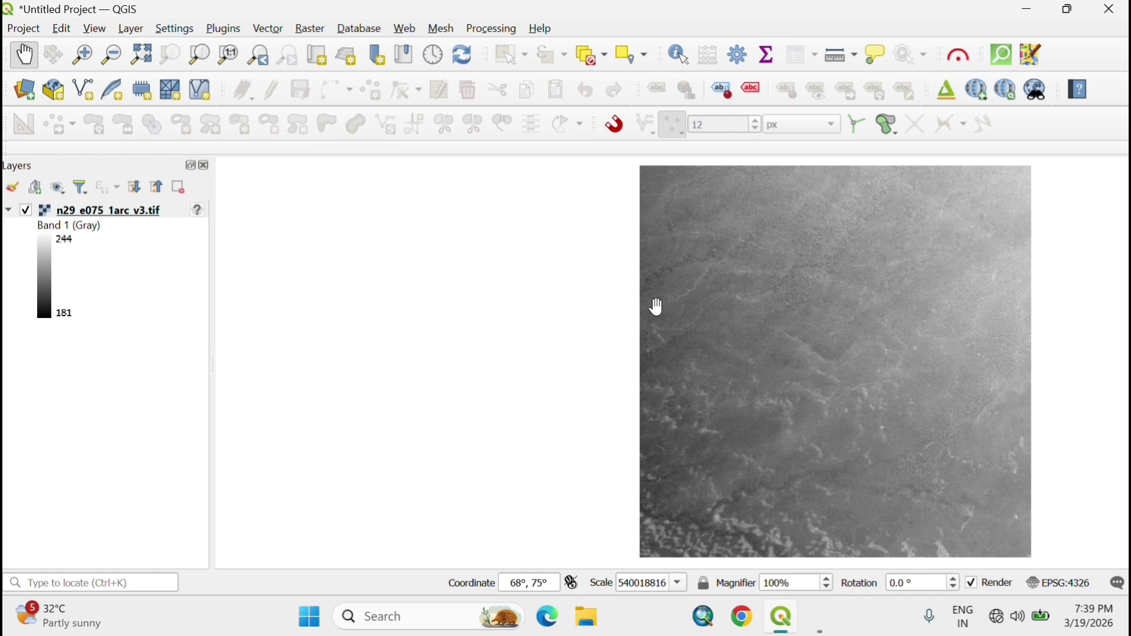
# Start exporting the n29_e075_1arc_v3.tif raster as raw GeoTIFF data with the CRS EPSG:32643 - WGS 84 / UTM zone 43N.
pyautogui.moveTo(654, 305); pyautogui.dragTo(462, 321)
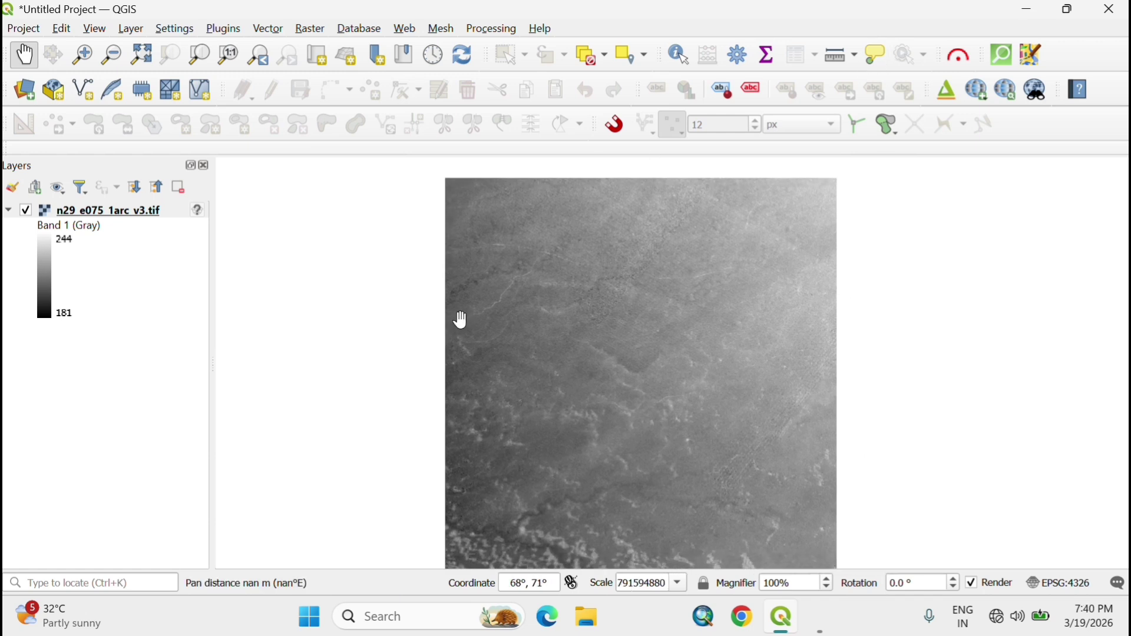
pyautogui.scroll(-2, 457, 309)
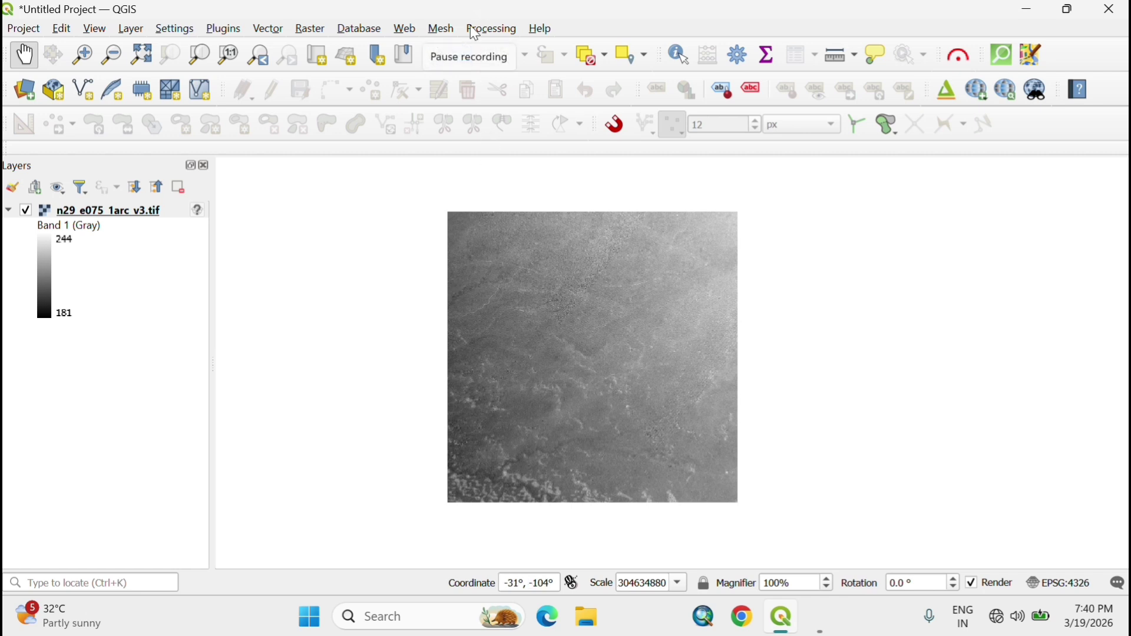
pyautogui.rightClick(116, 218)
pyautogui.moveTo(215, 513)
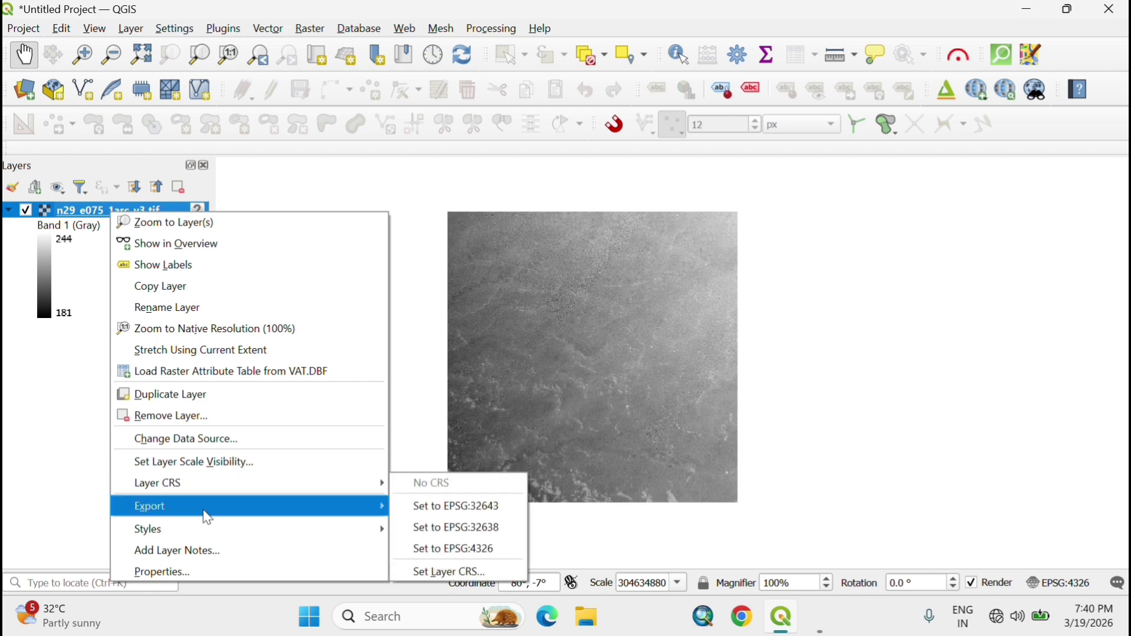
pyautogui.click(407, 506)
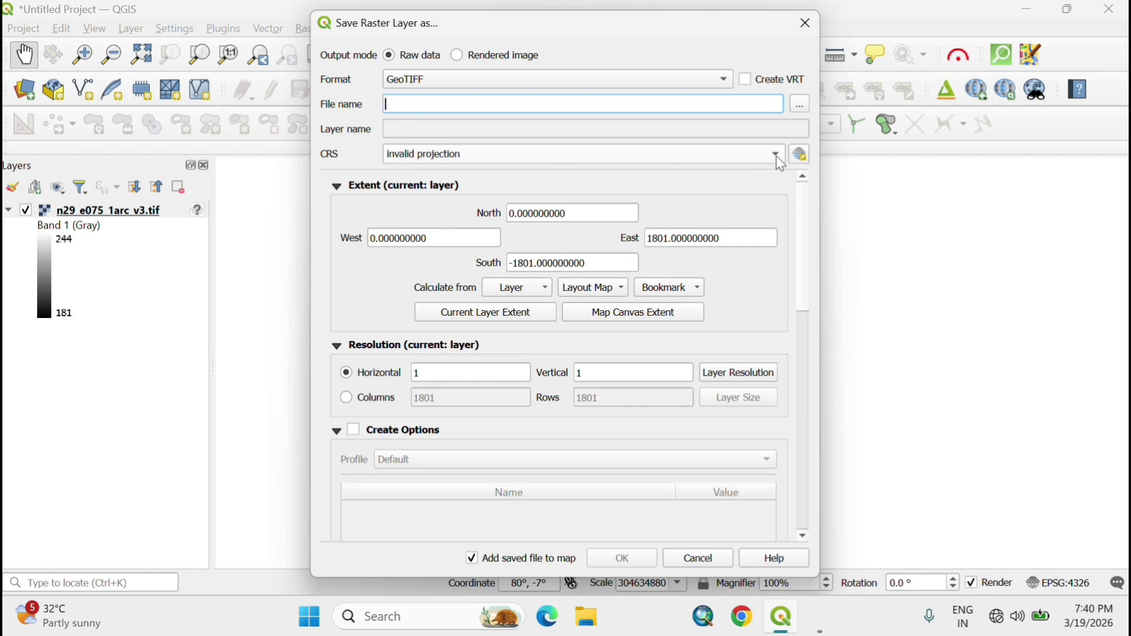
pyautogui.click(806, 154)
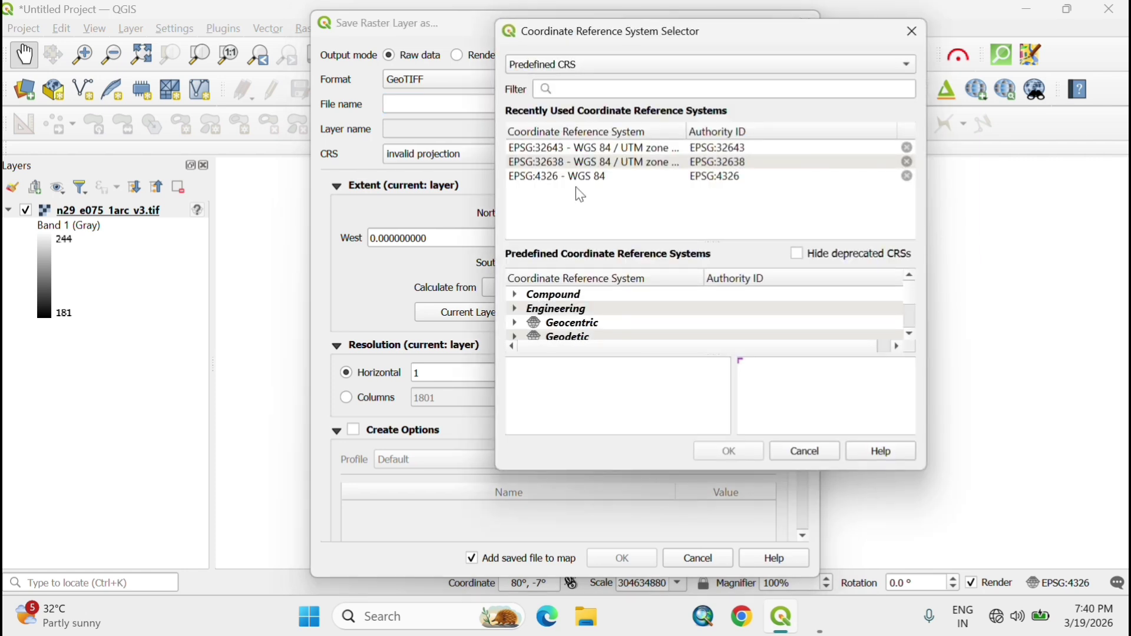
pyautogui.click(612, 149)
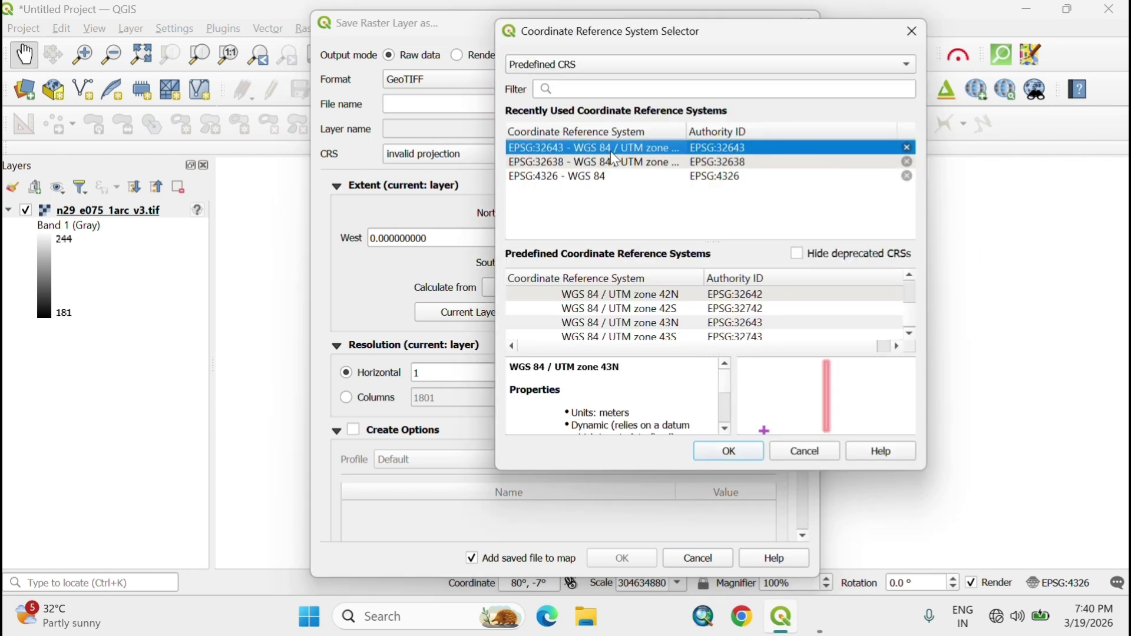
pyautogui.click(742, 452)
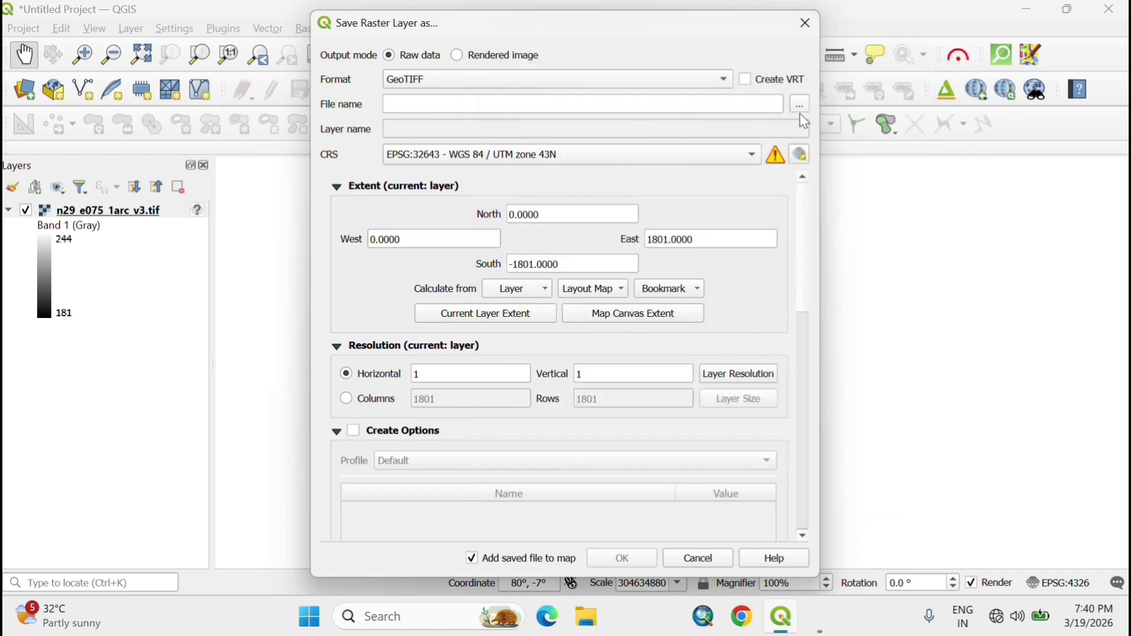
# Export the raster as 1 in the Satellites Images folder on drive D, replacing the existing file and adding the export to the map.
pyautogui.click(799, 107)
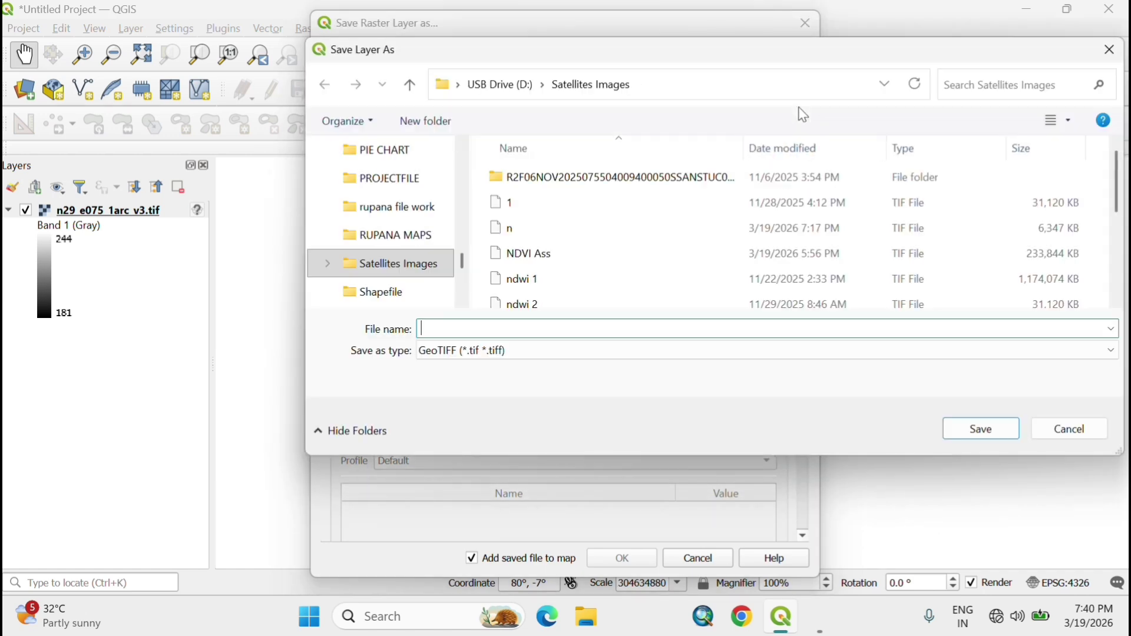
pyautogui.click(463, 328)
pyautogui.write('1')
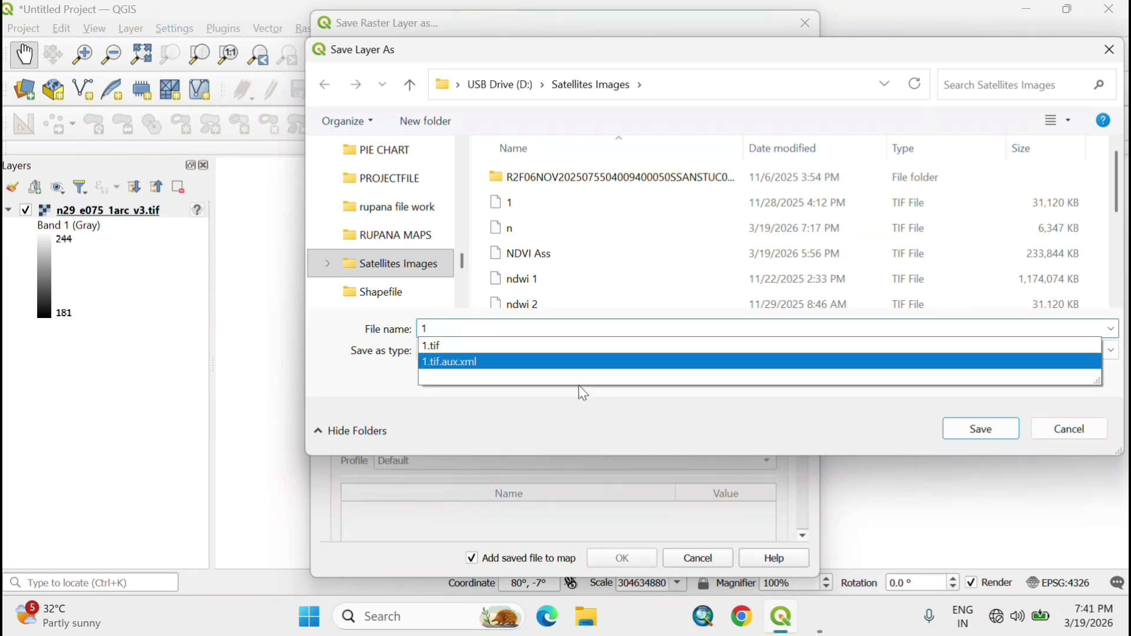
pyautogui.click(377, 383)
pyautogui.click(975, 437)
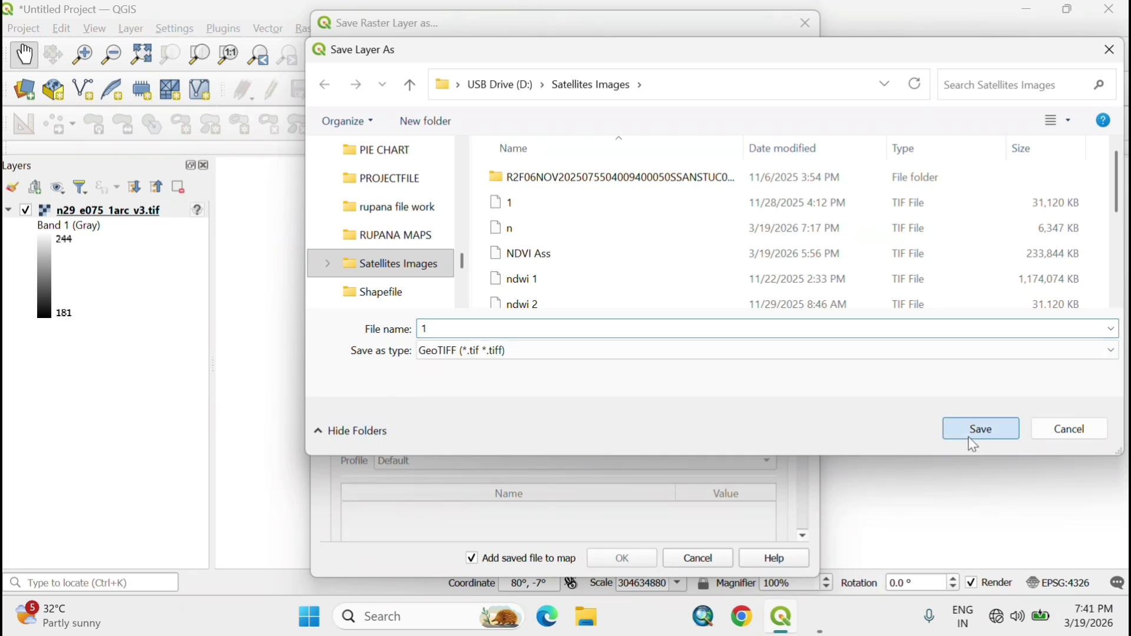
pyautogui.click(599, 309)
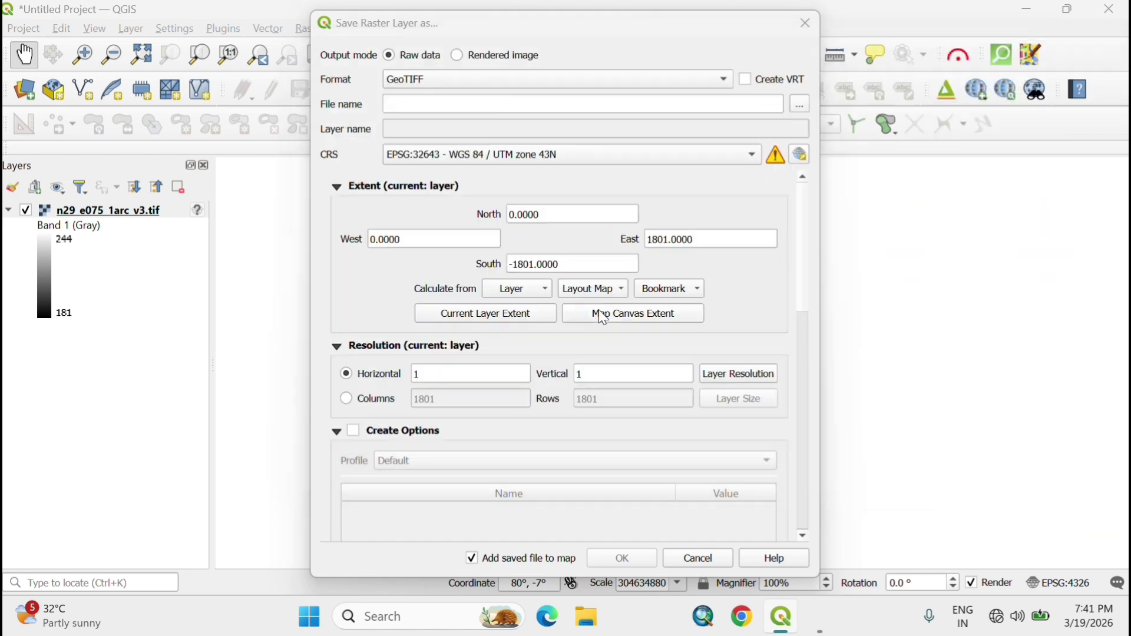
pyautogui.click(613, 566)
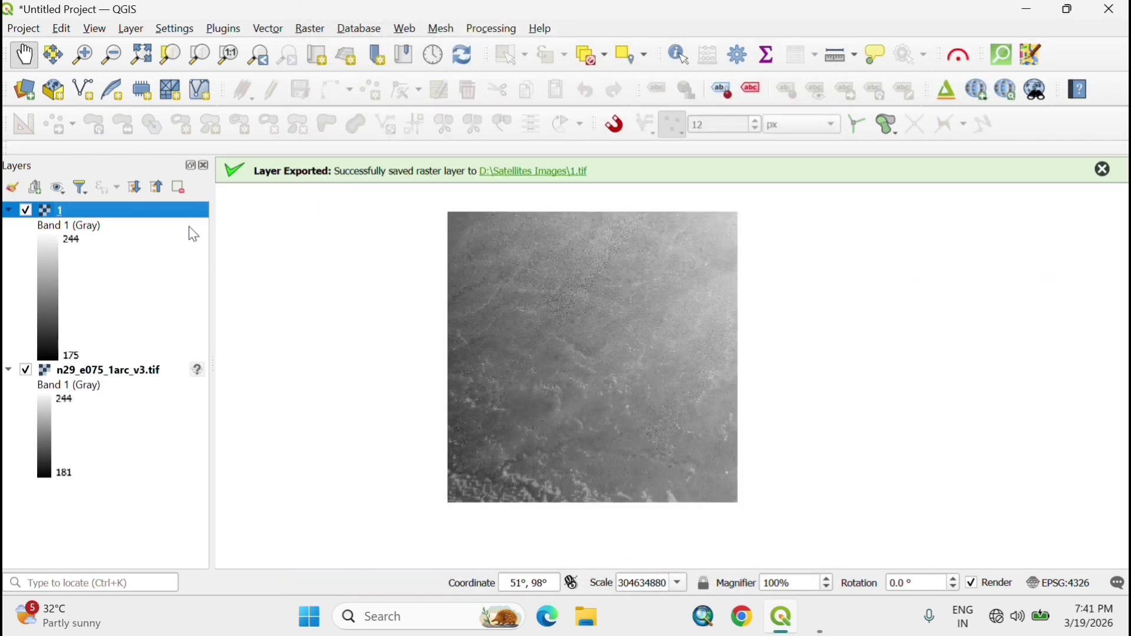
pyautogui.click(1101, 169)
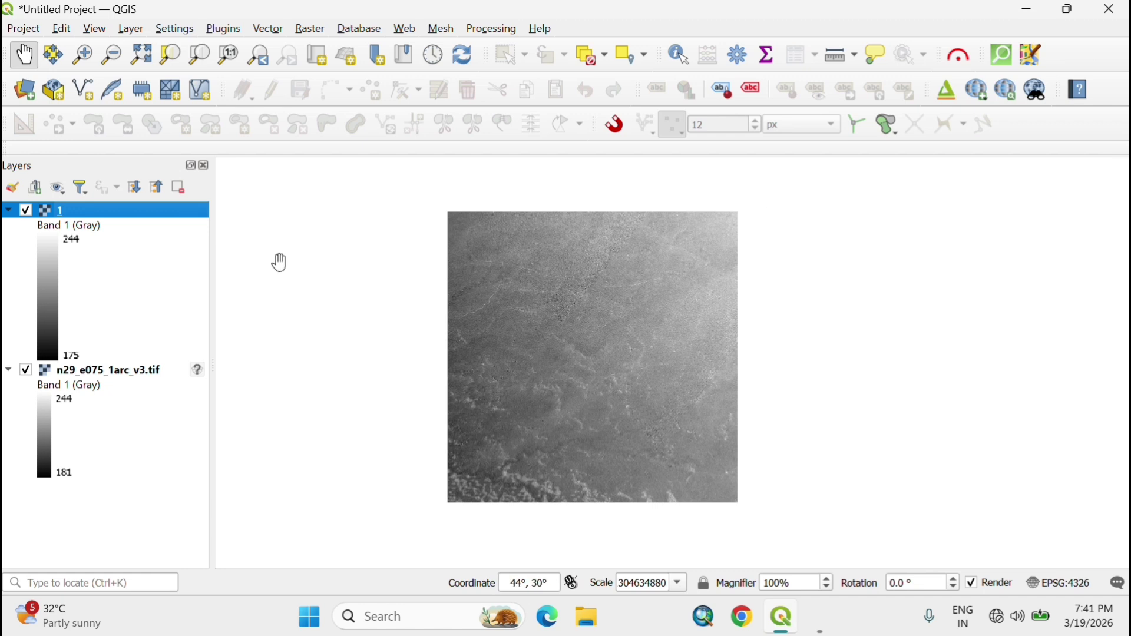
# Hide n29_e075_1arc_v3.tif, zoom to the extent of layer 1 and check its assigned CRS in the layer's source properties.
pyautogui.click(25, 370)
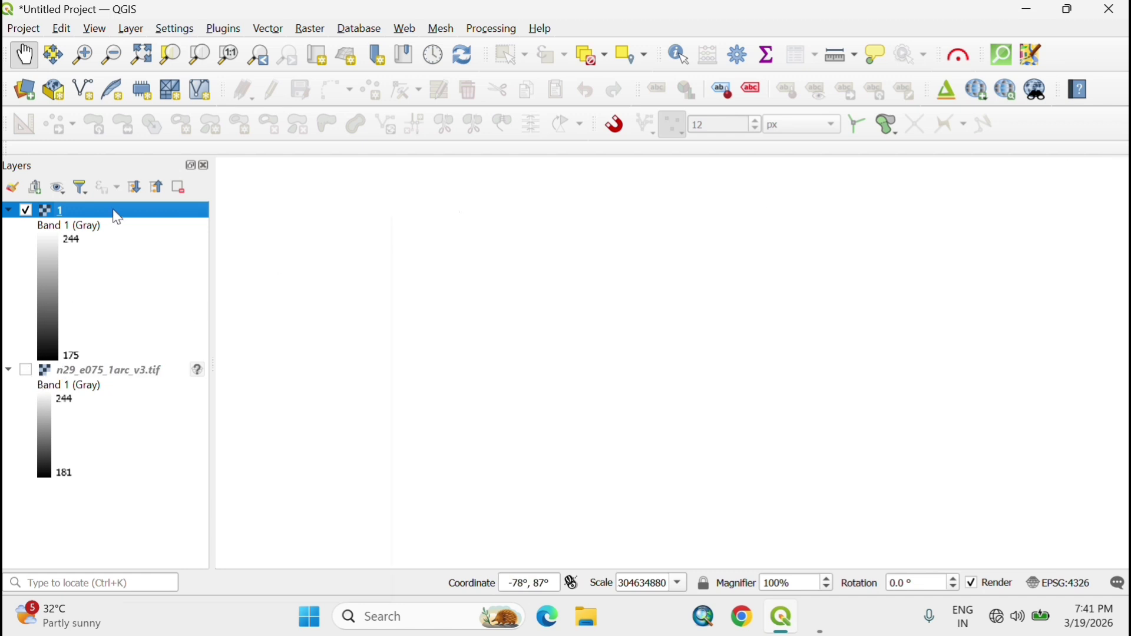
pyautogui.rightClick(117, 218)
pyautogui.click(182, 225)
pyautogui.rightClick(159, 219)
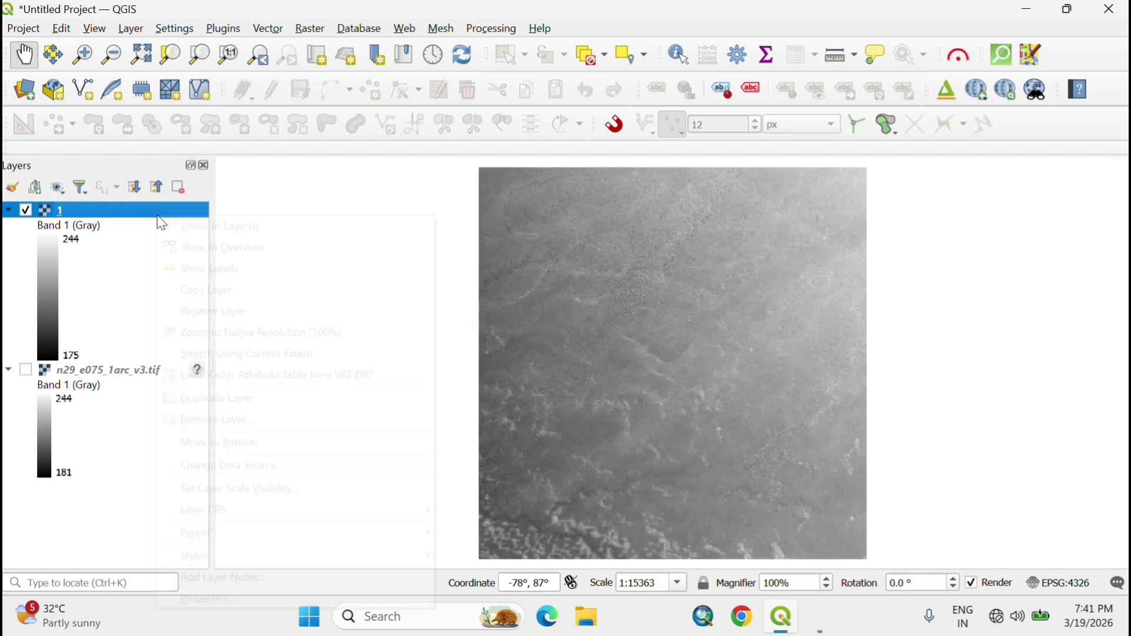
pyautogui.click(209, 598)
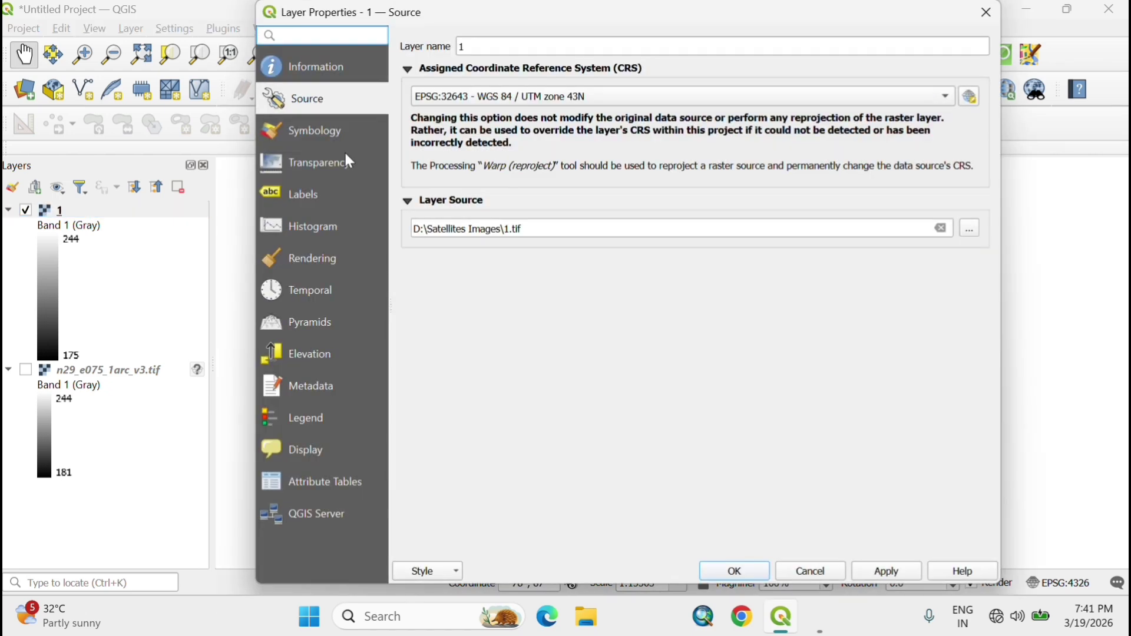